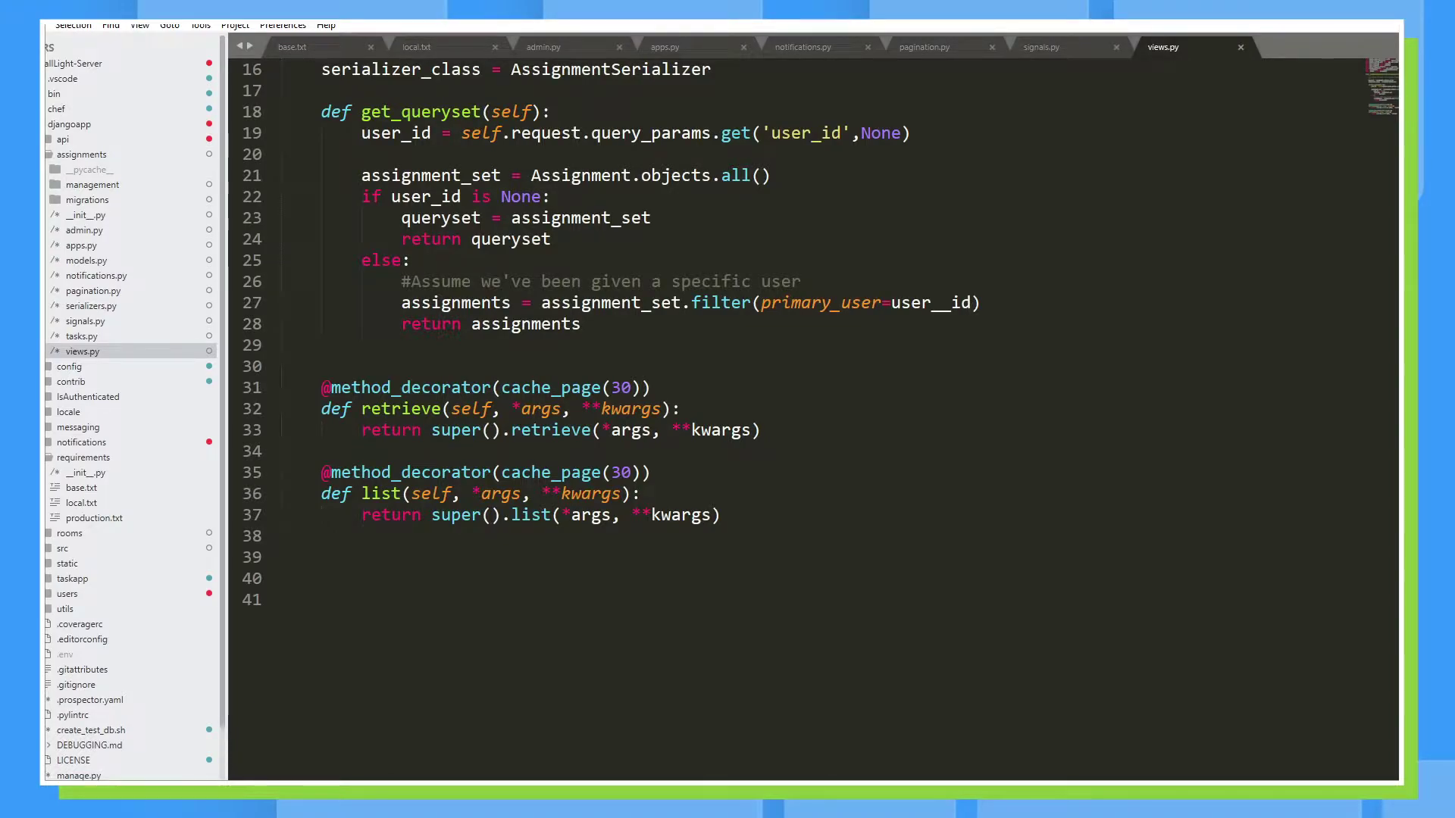
scroll(727, 410, "up", 3)
scroll(728, 410, "up", 3)
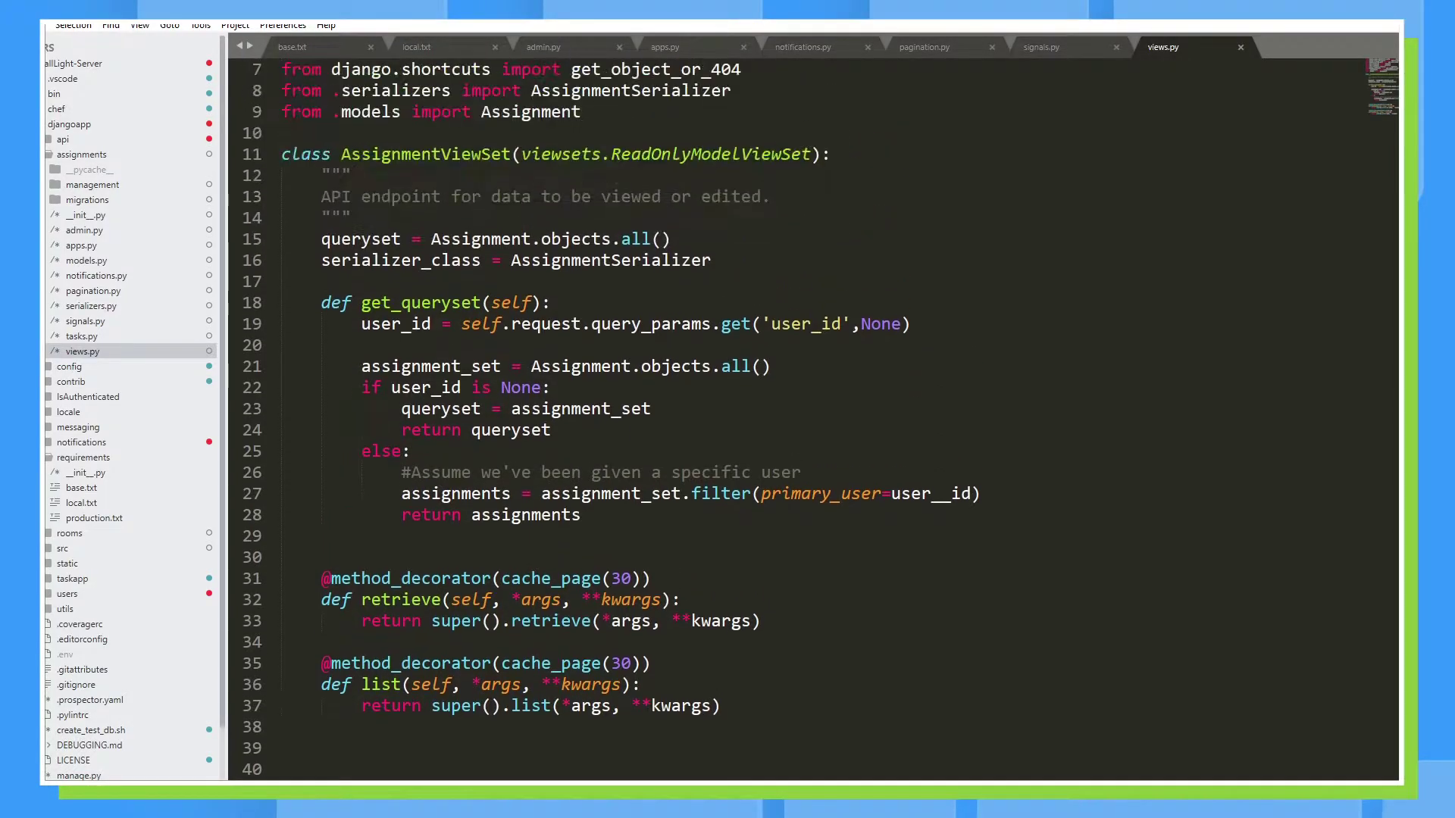
Step: Point out the else branch, then drag an if-then logic block into the workspace
left_click(371, 388)
left_click(372, 451)
scroll(727, 409, "down", 3)
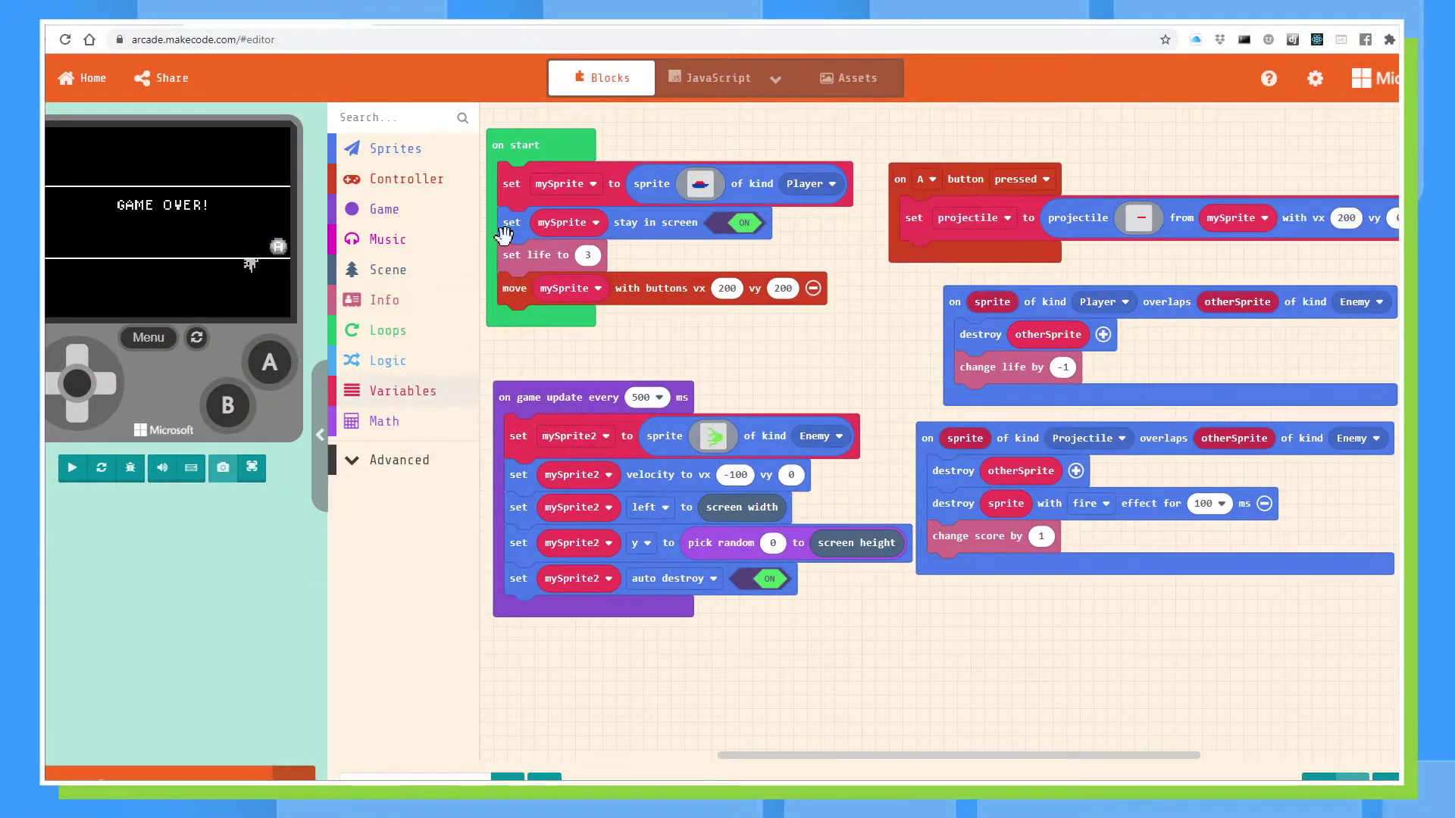
left_click(388, 362)
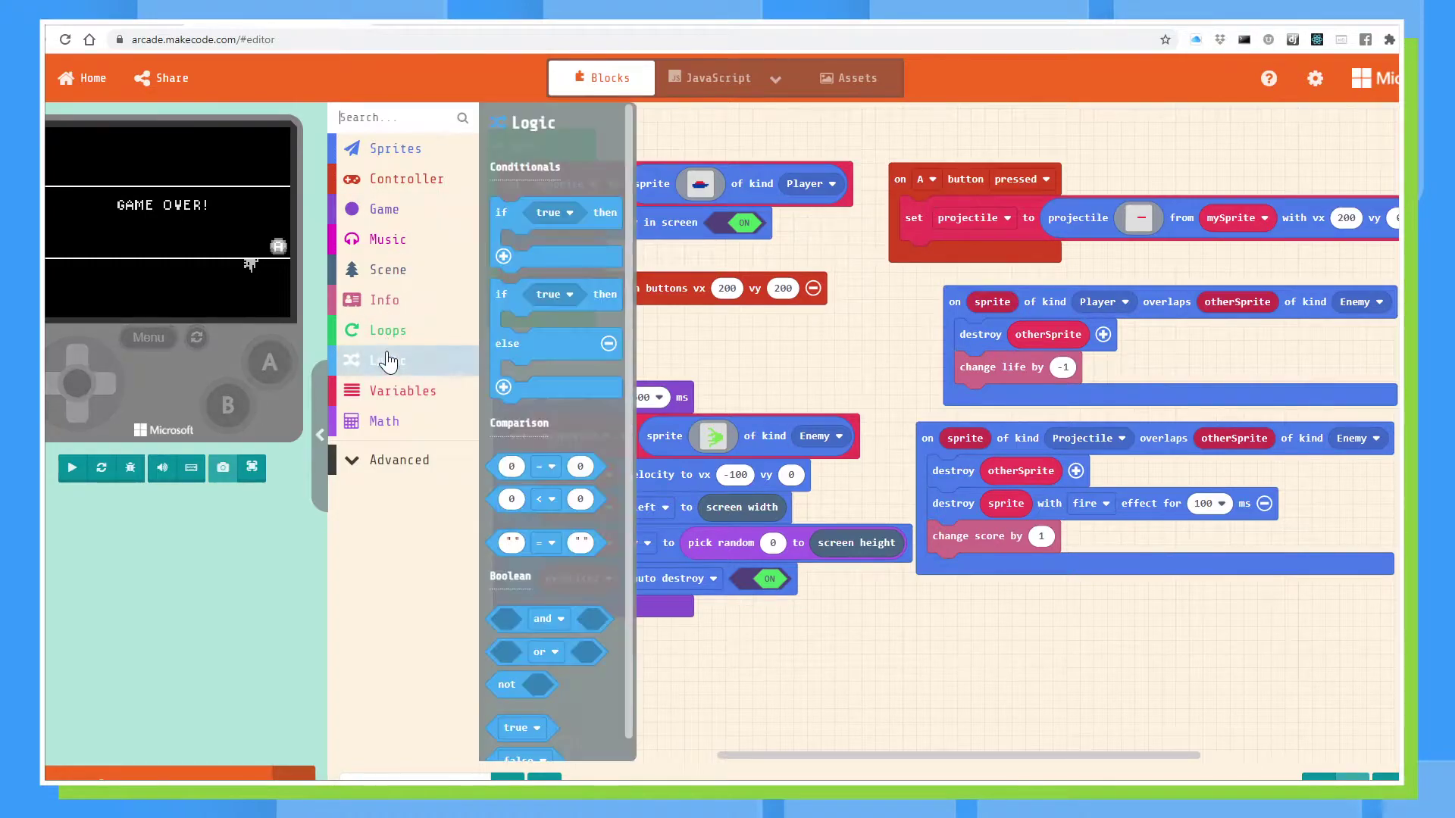
mouse_move(509, 213)
left_mouse_down()
mouse_move(963, 636)
mouse_move(399, 364)
left_mouse_up()
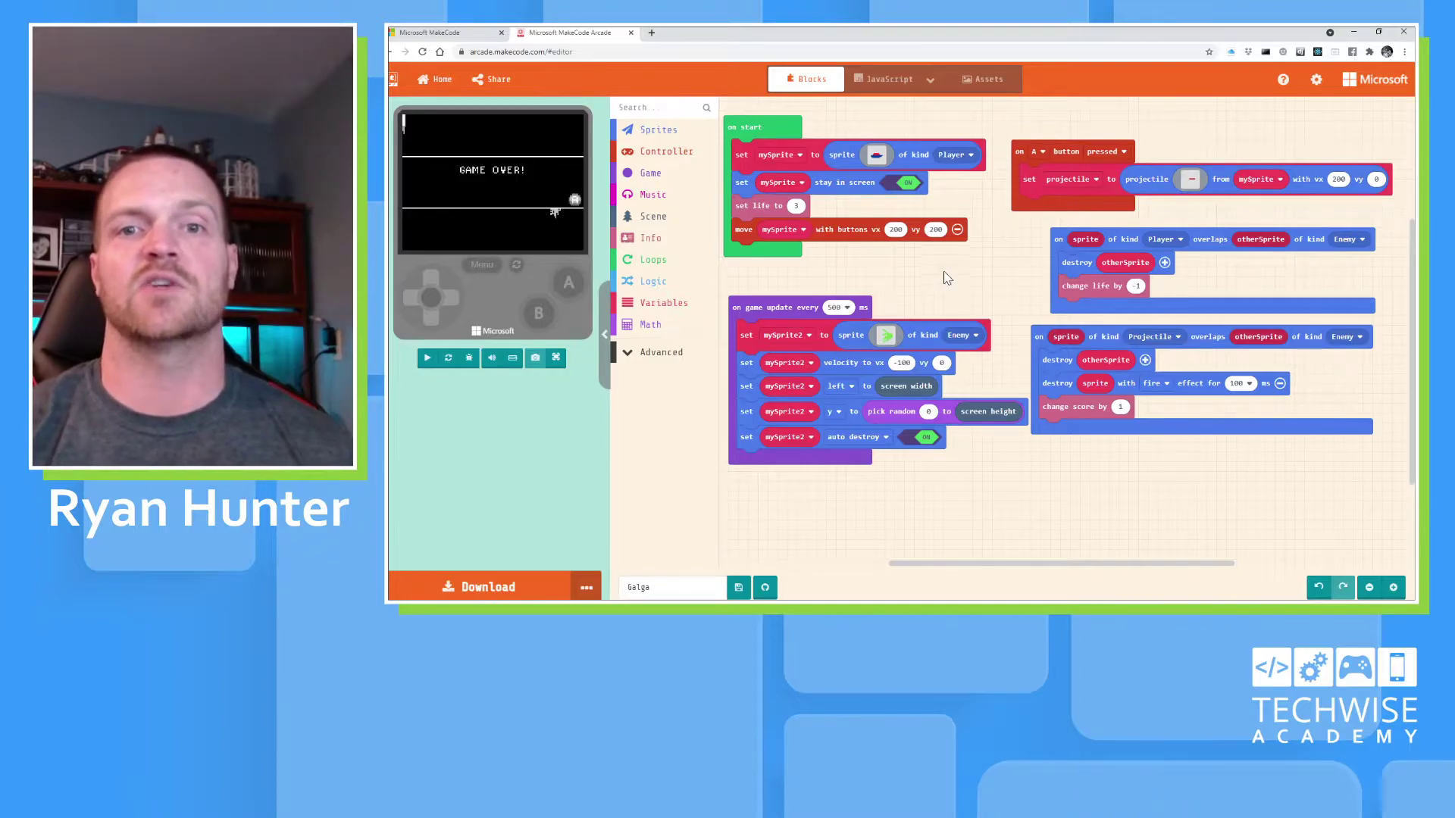
Step: Place an on game update block from the Game category, then discard it
left_click(650, 173)
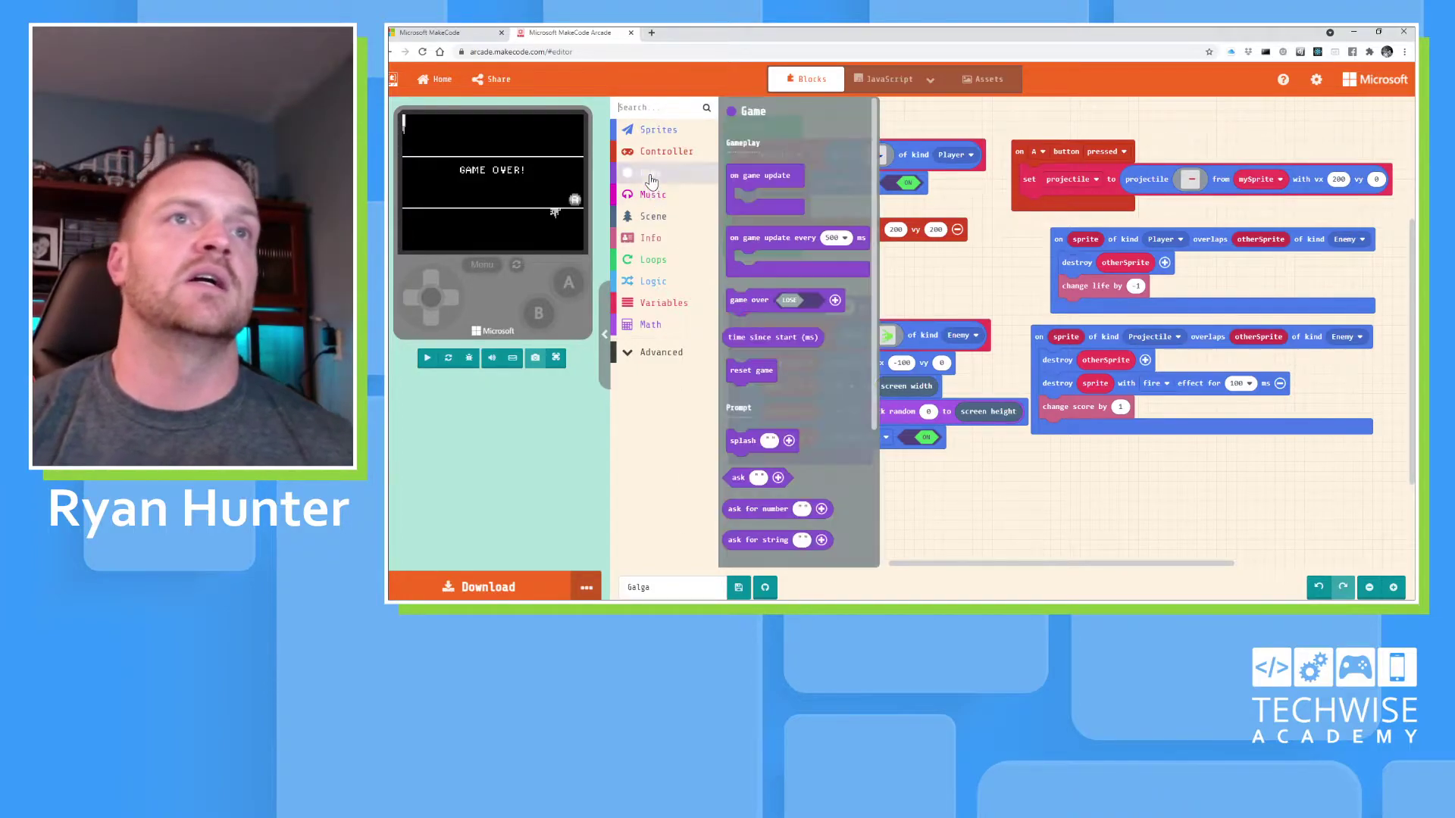
mouse_move(762, 194)
left_mouse_down()
mouse_move(946, 347)
mouse_move(928, 264)
mouse_move(948, 273)
left_mouse_up()
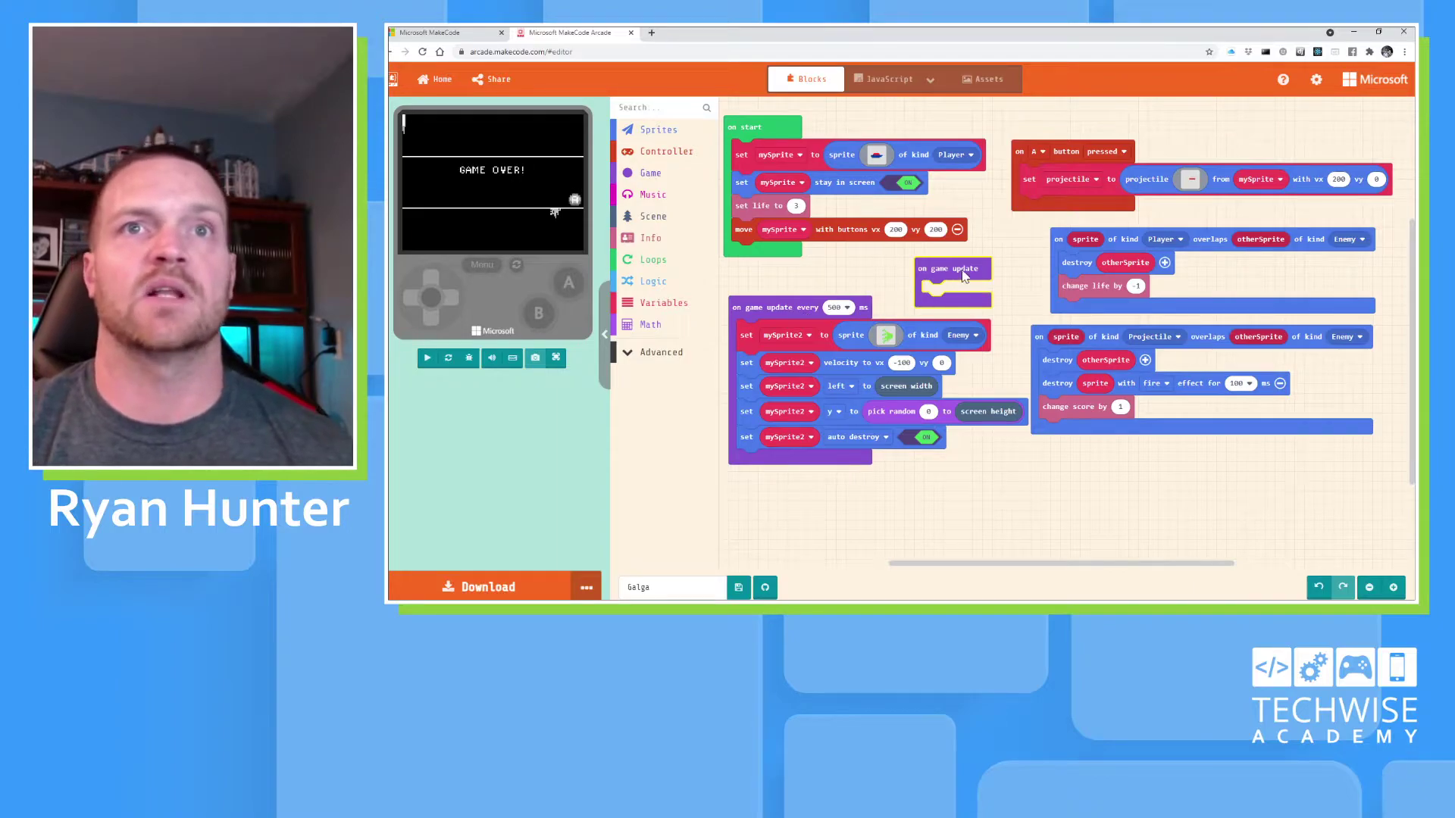
left_click_drag(928, 271, 690, 293)
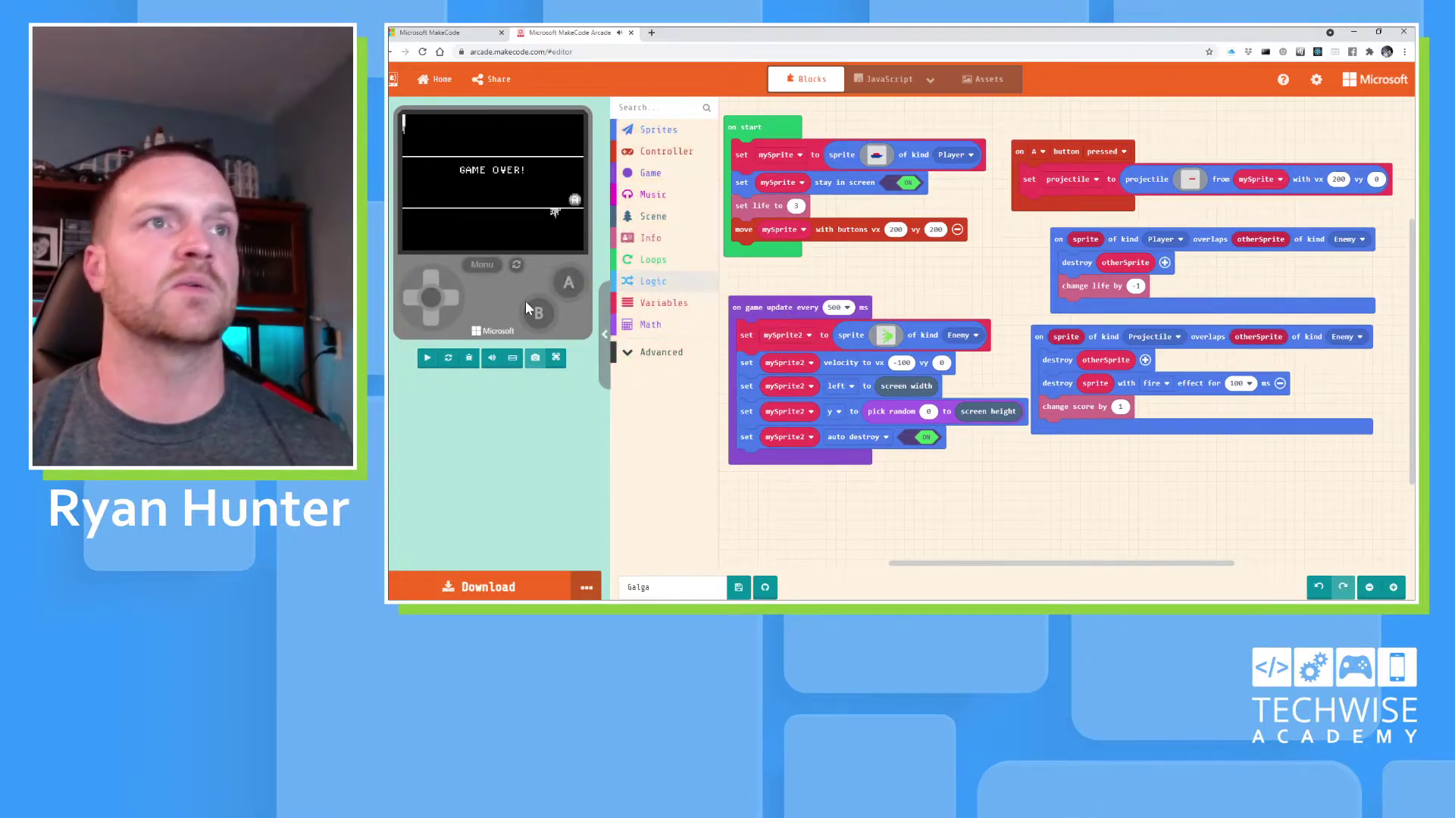
Step: Restart the game and play, steering and firing, until Game Over with score 1
left_click(428, 358)
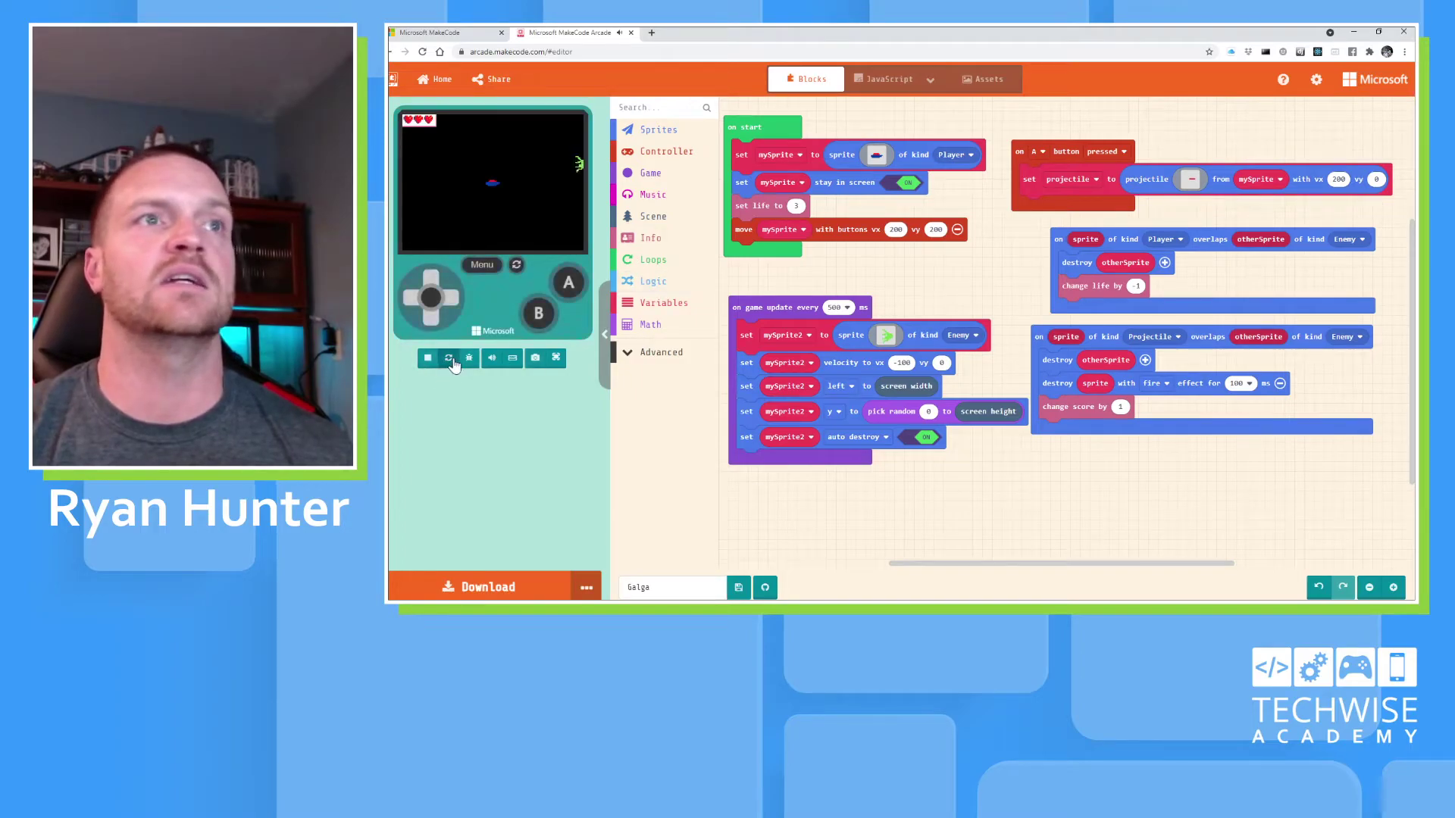
left_click(416, 297)
left_click(429, 298)
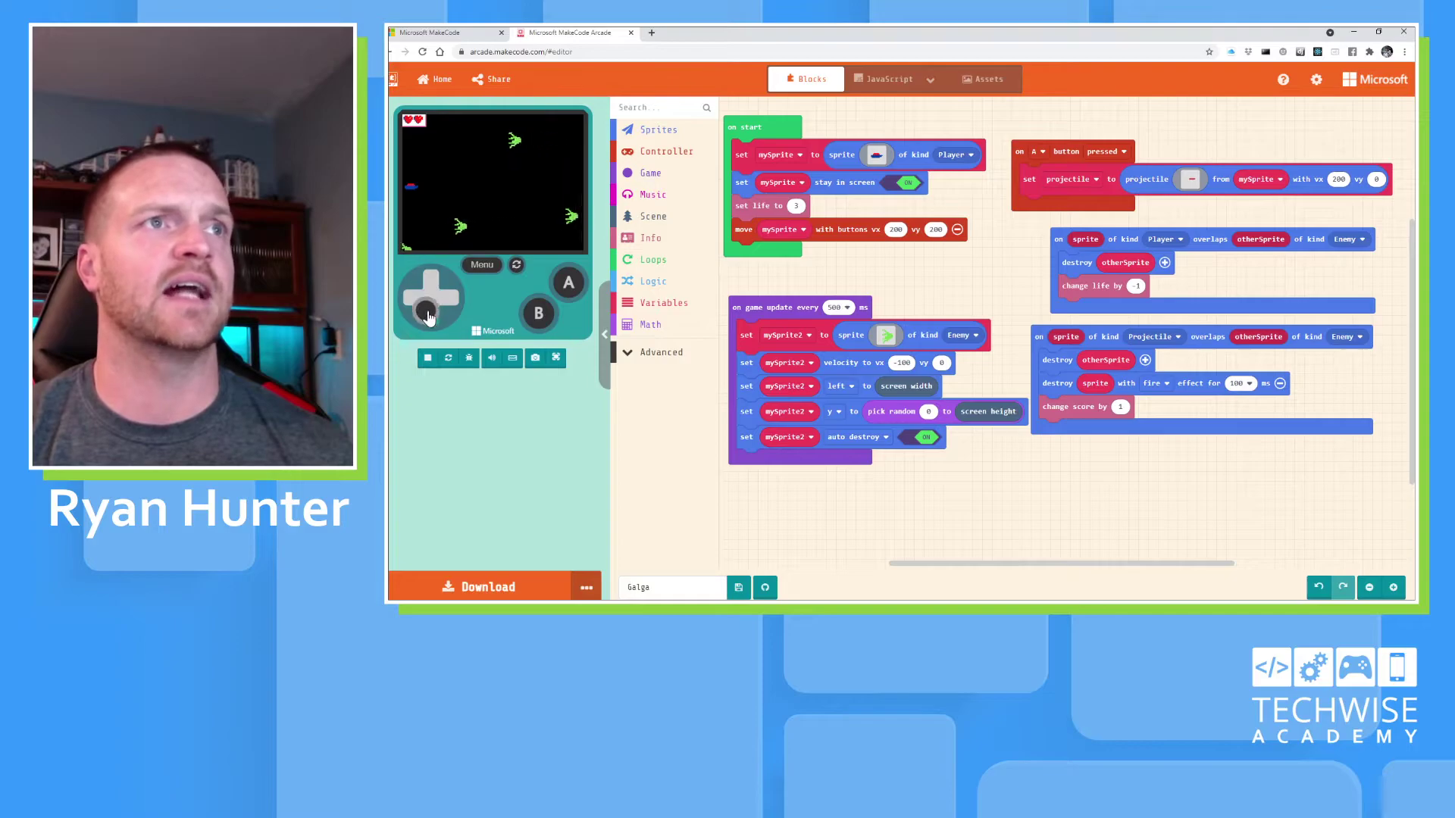
left_click(566, 284)
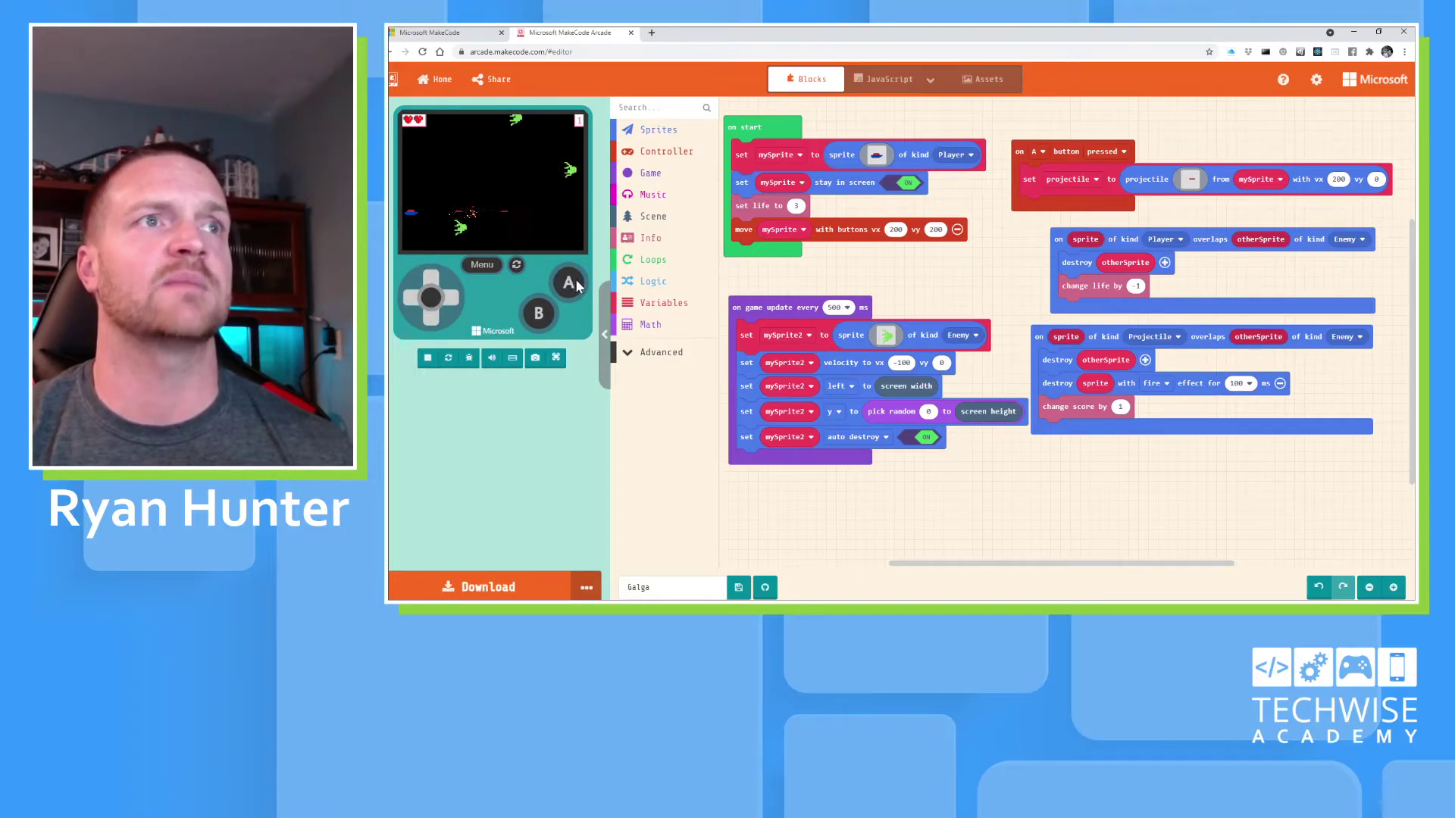
left_click(450, 311)
key("Down")
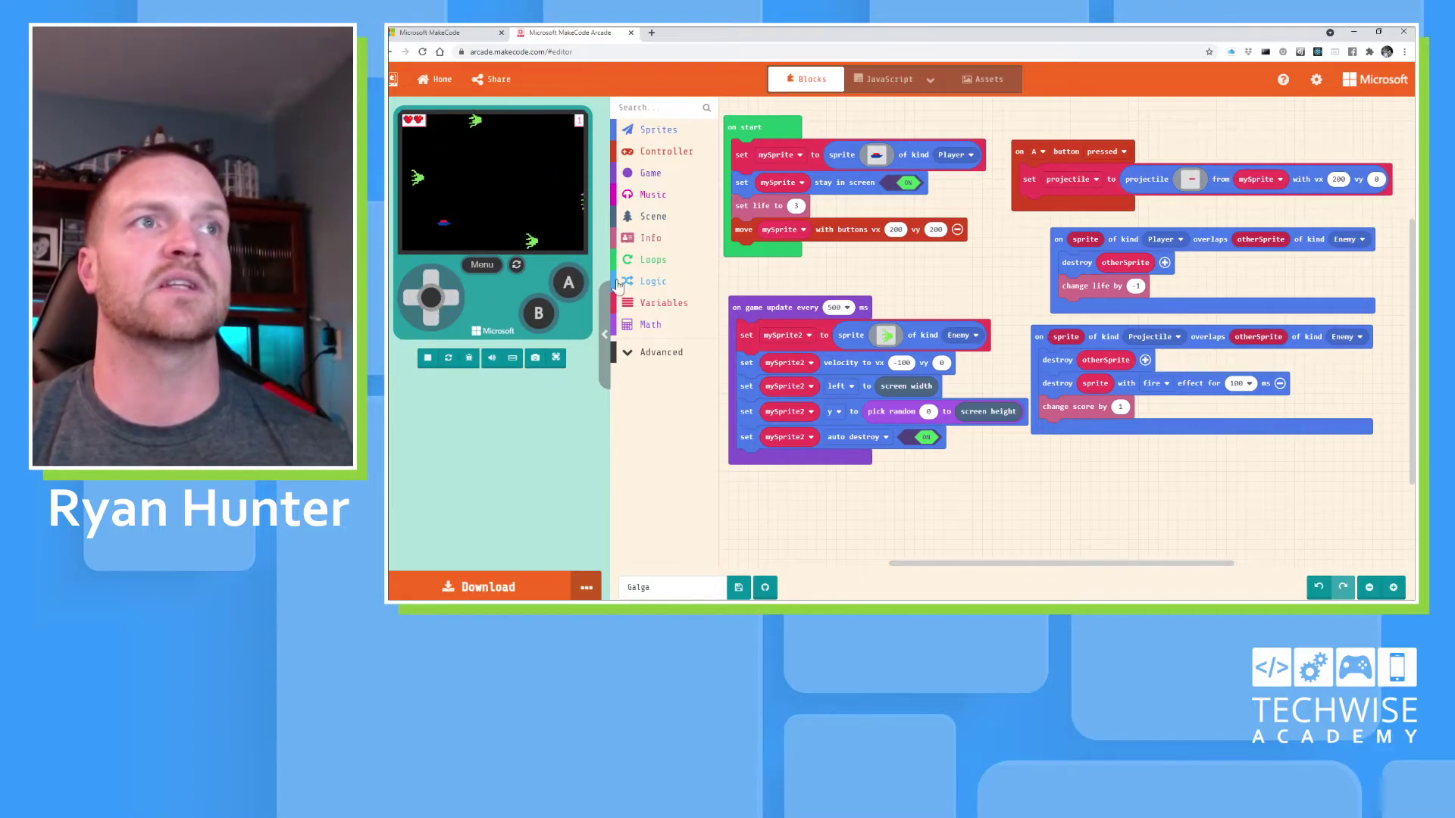
left_click(439, 298)
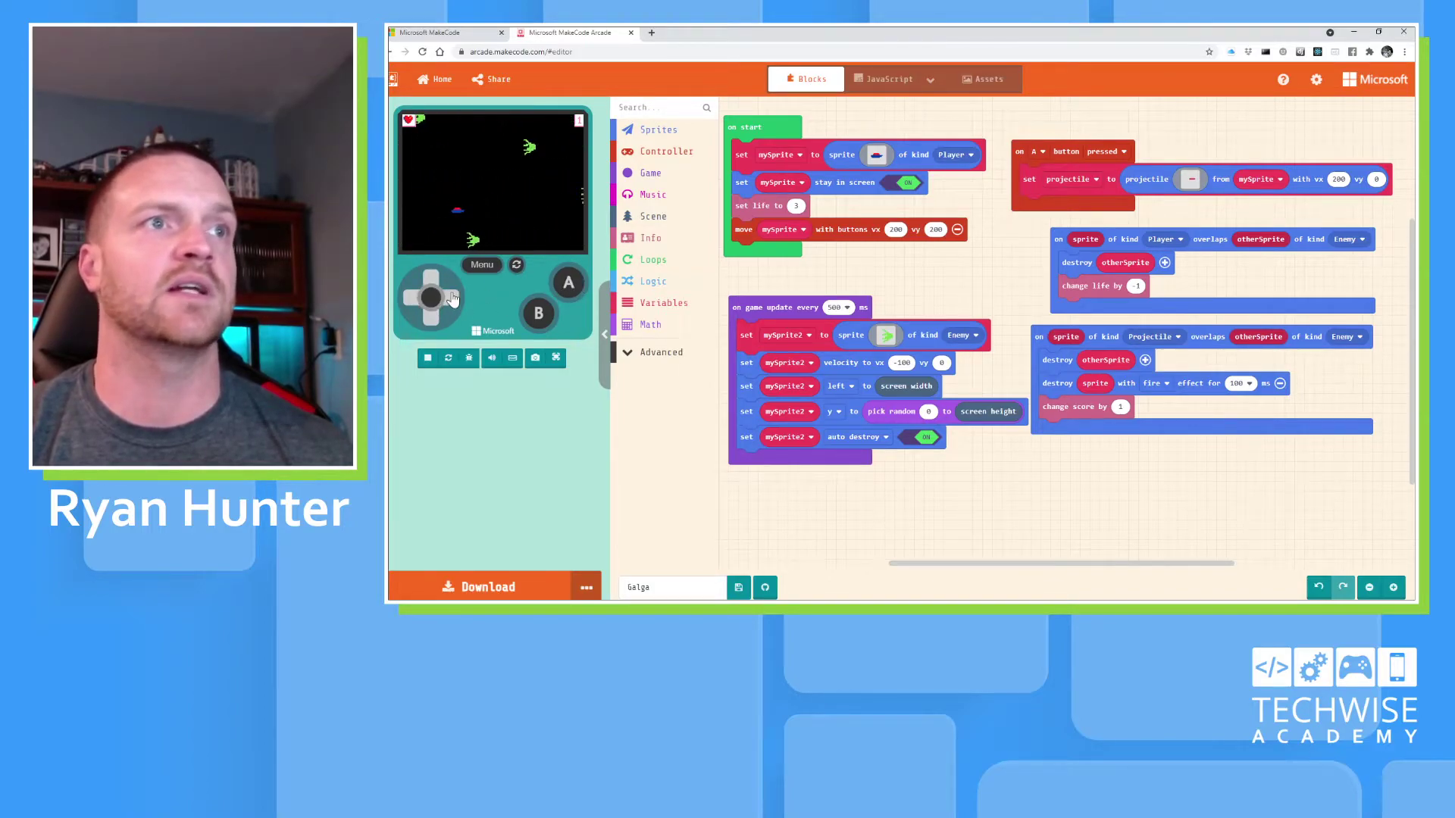
left_click(569, 283)
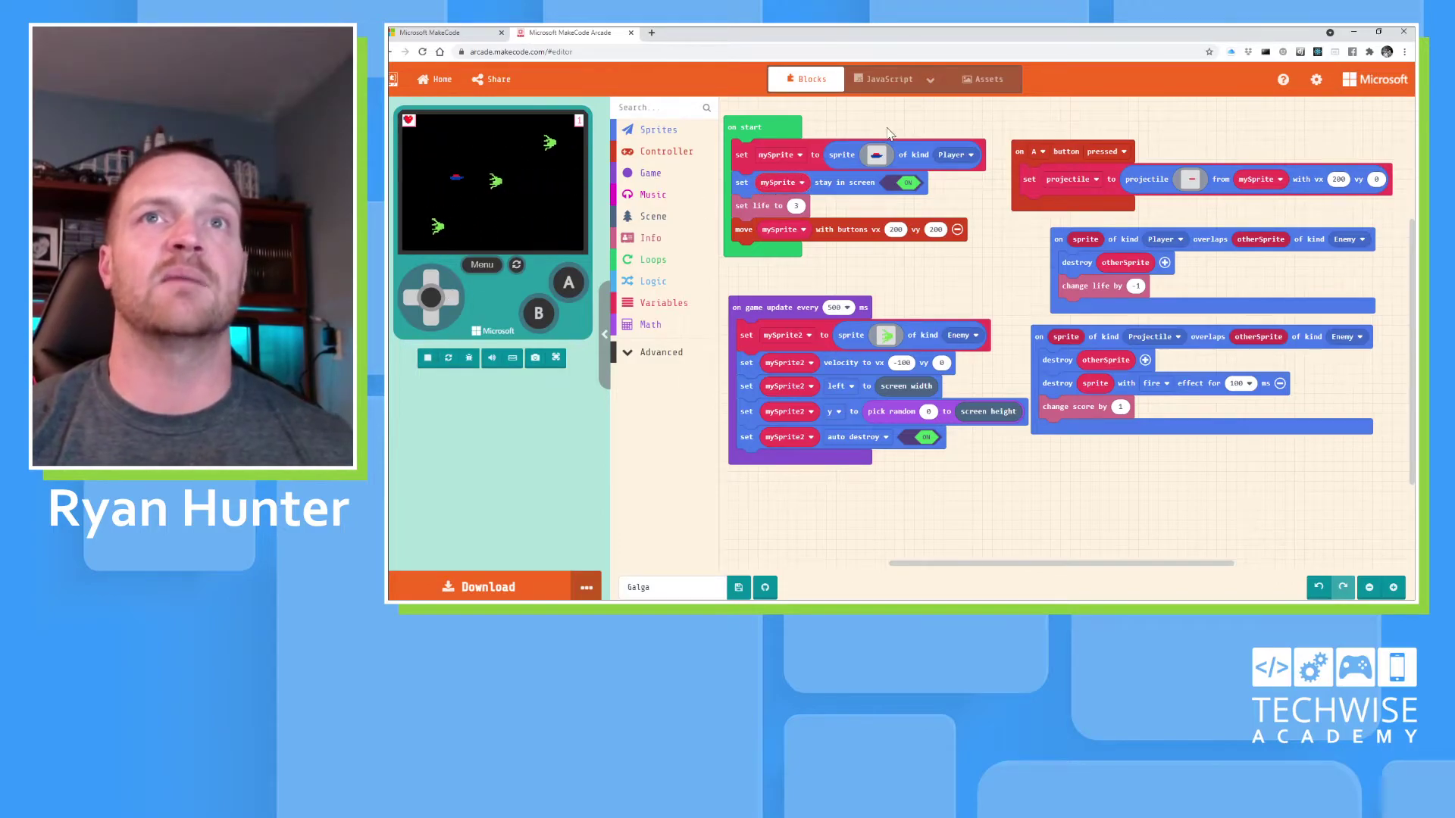
Step: Show the code as Python, point out the projectile and overlap code, and stop the simulator
left_click(931, 80)
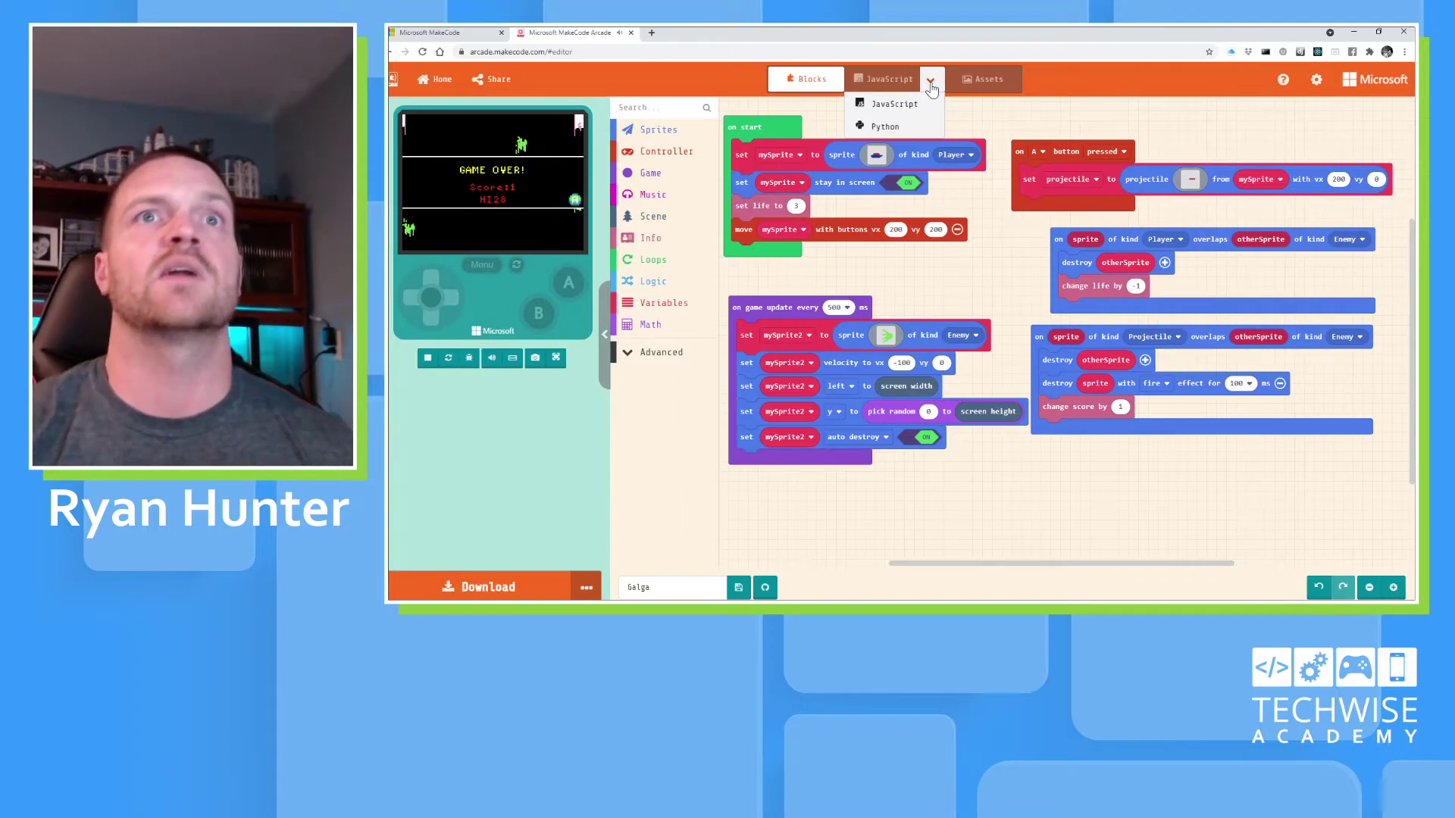
left_click(888, 126)
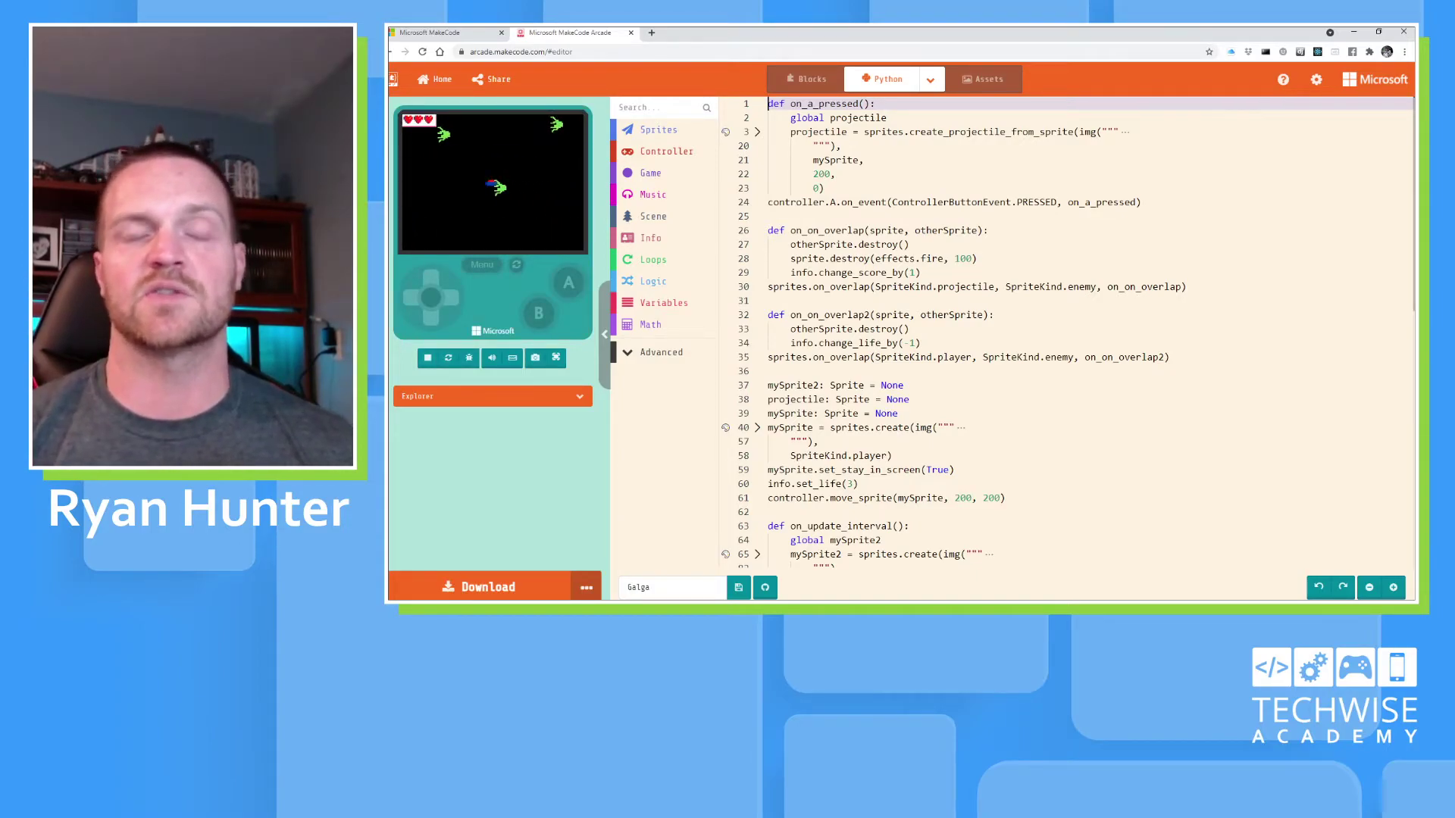
left_click(840, 145)
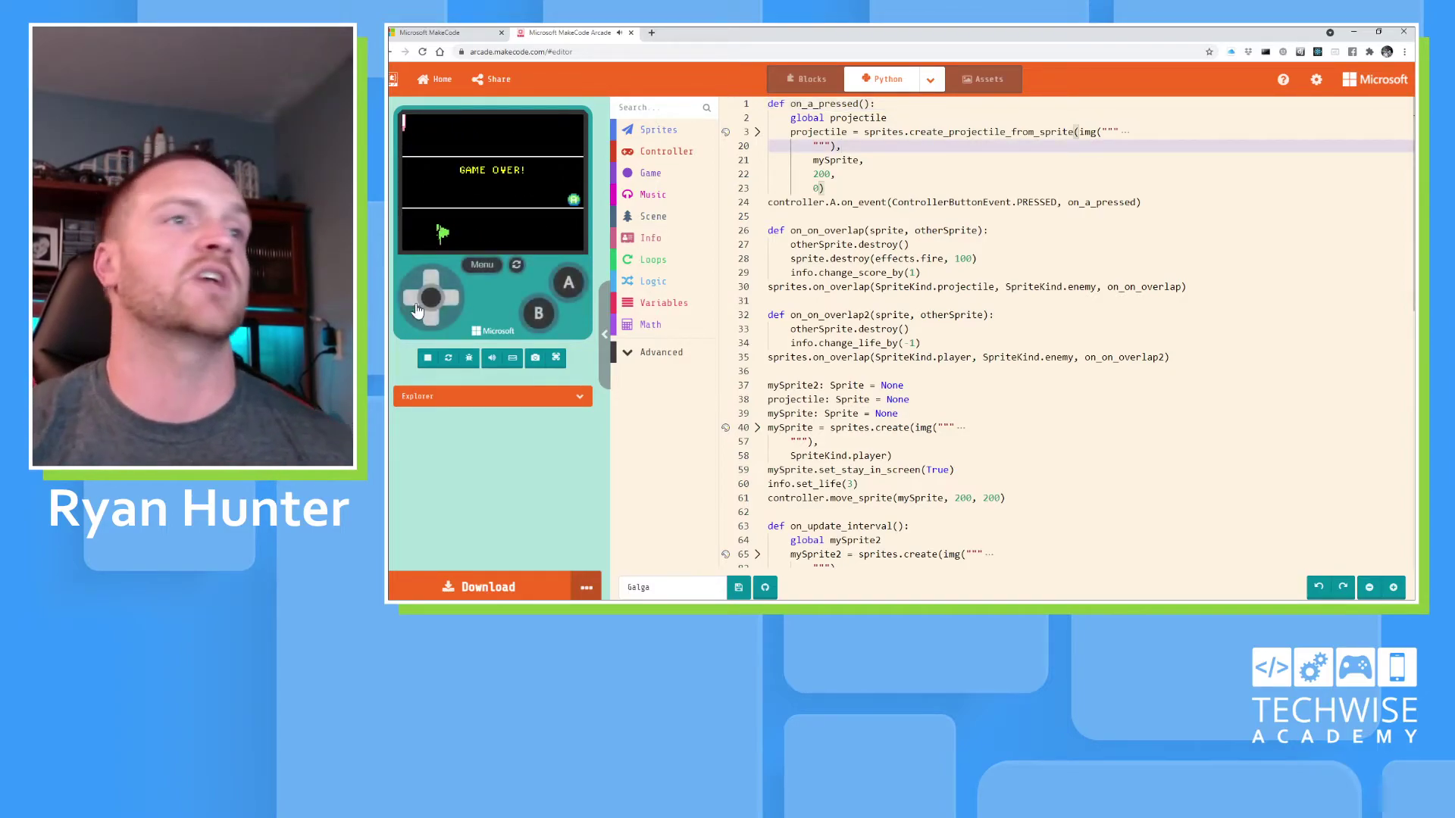
left_click(429, 358)
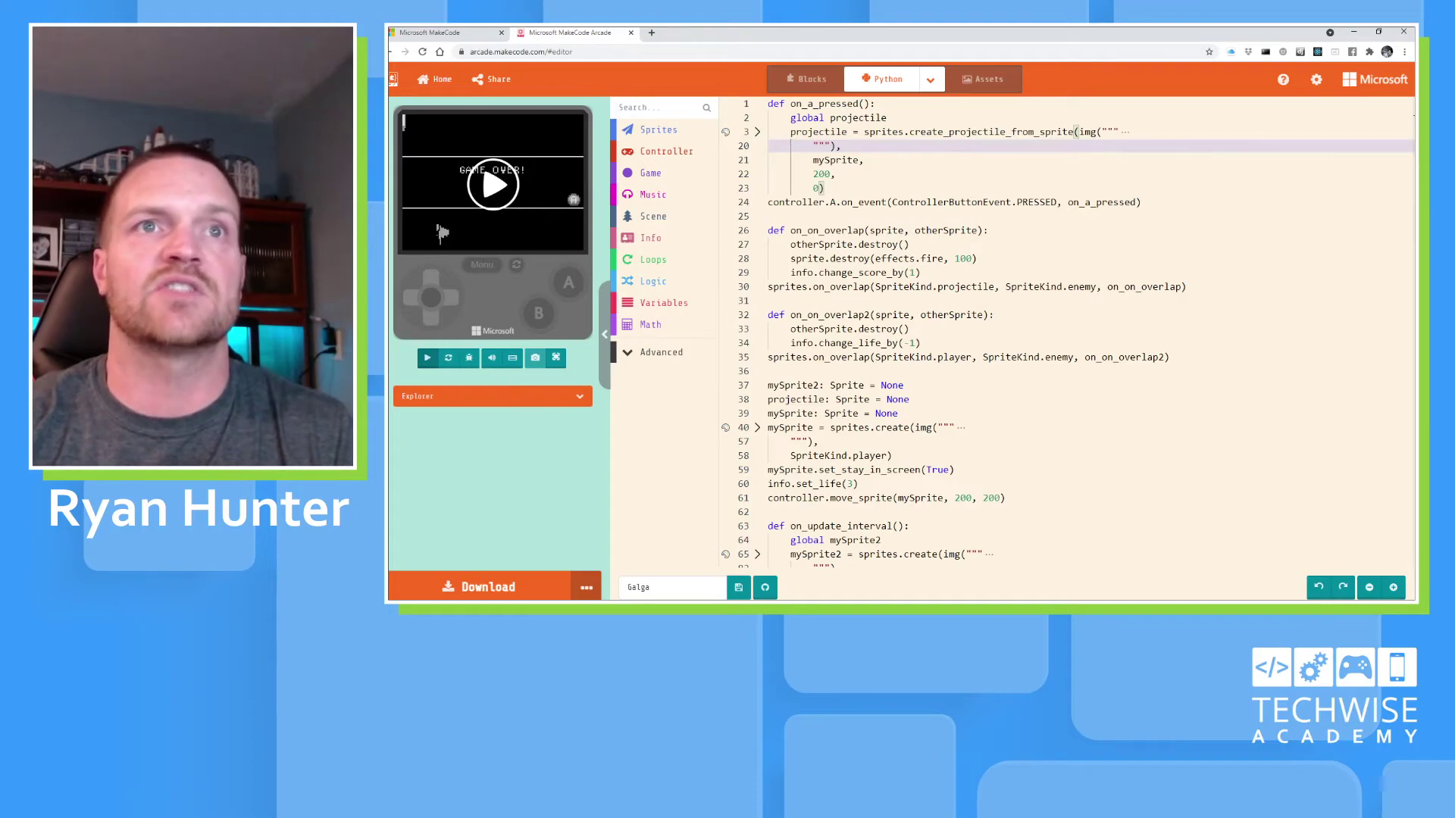
left_click(944, 230)
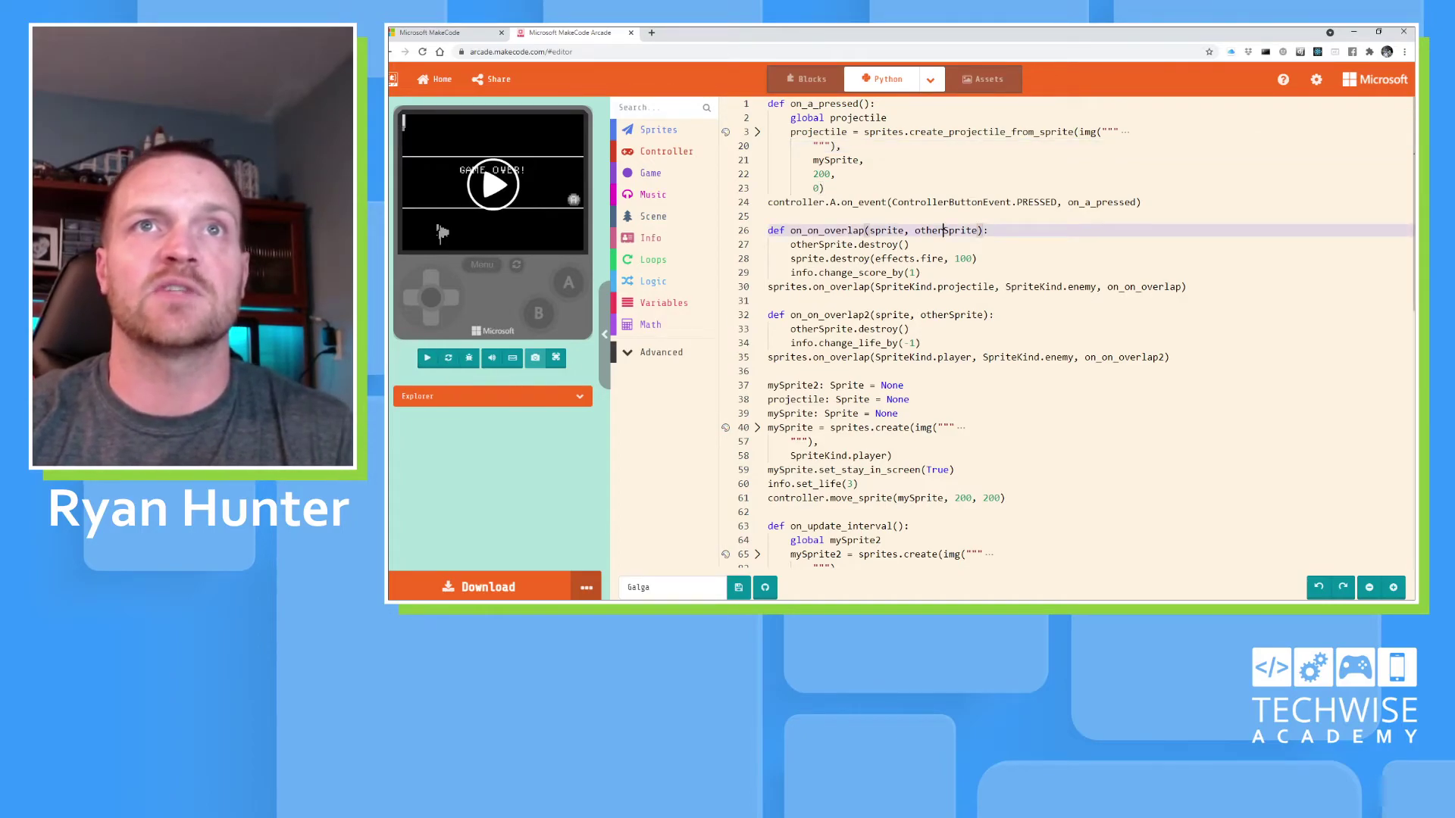
Step: Switch the code view to JavaScript, then go back to Blocks
left_click(930, 83)
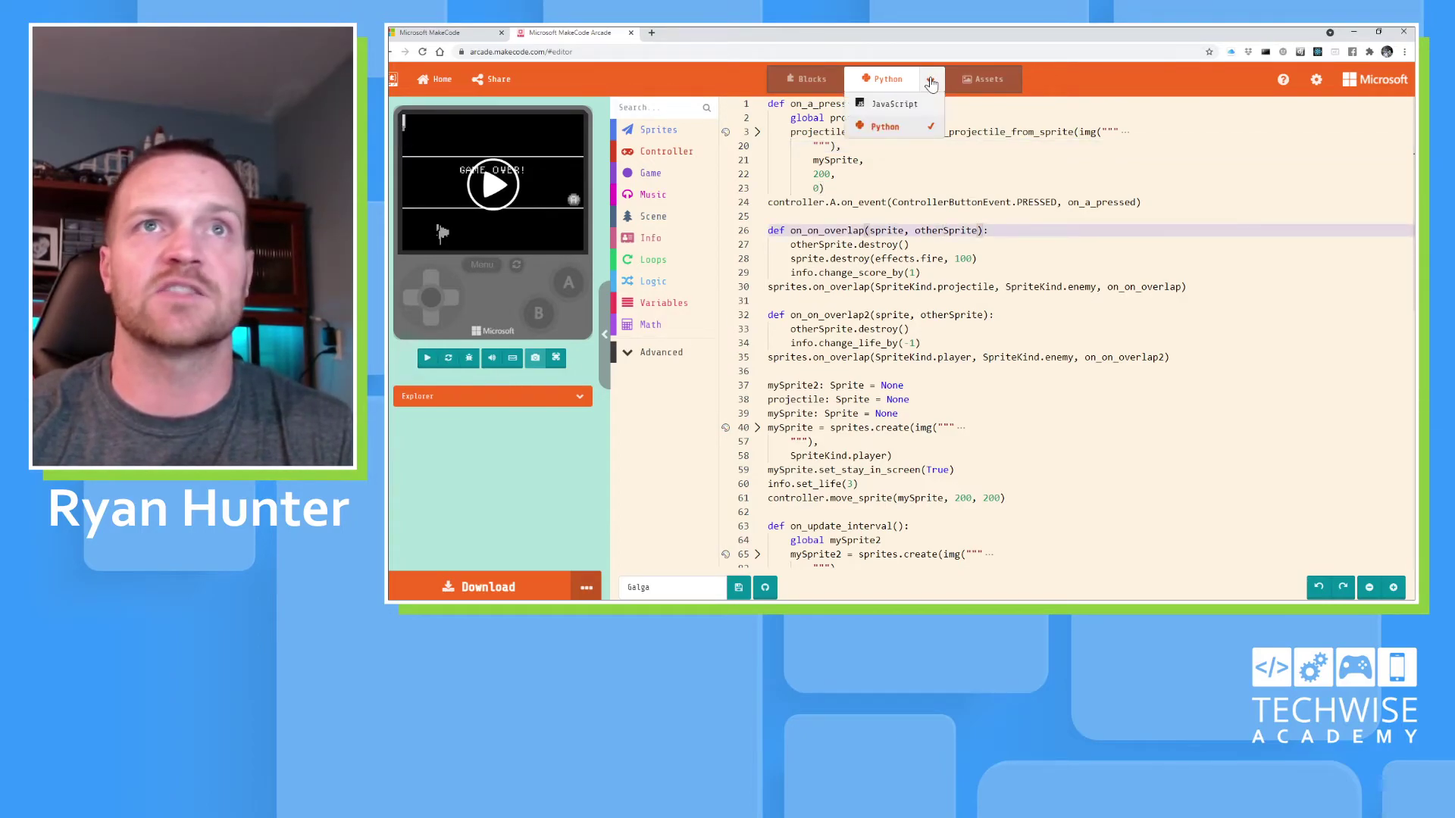
left_click(887, 122)
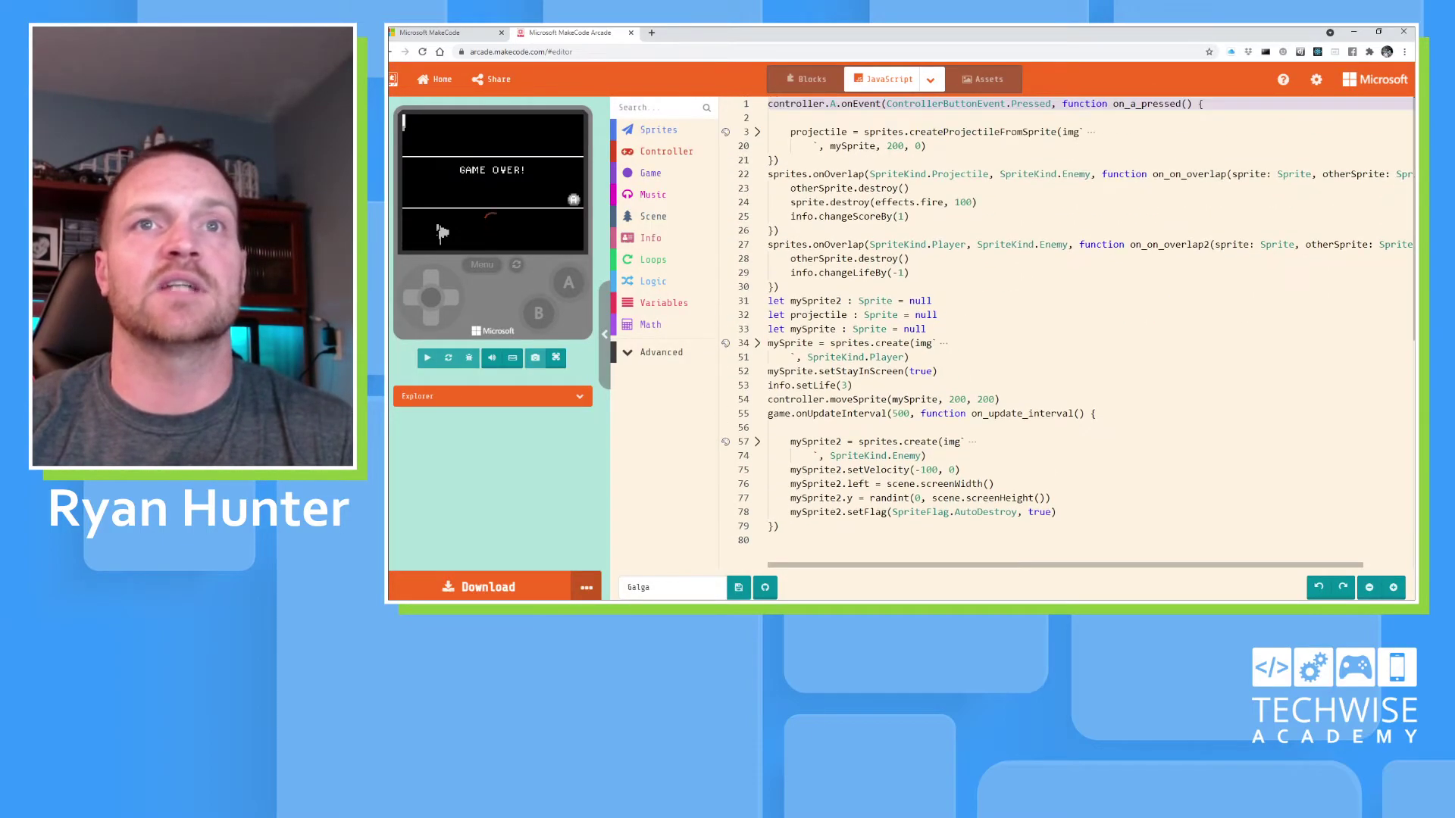
left_click(806, 79)
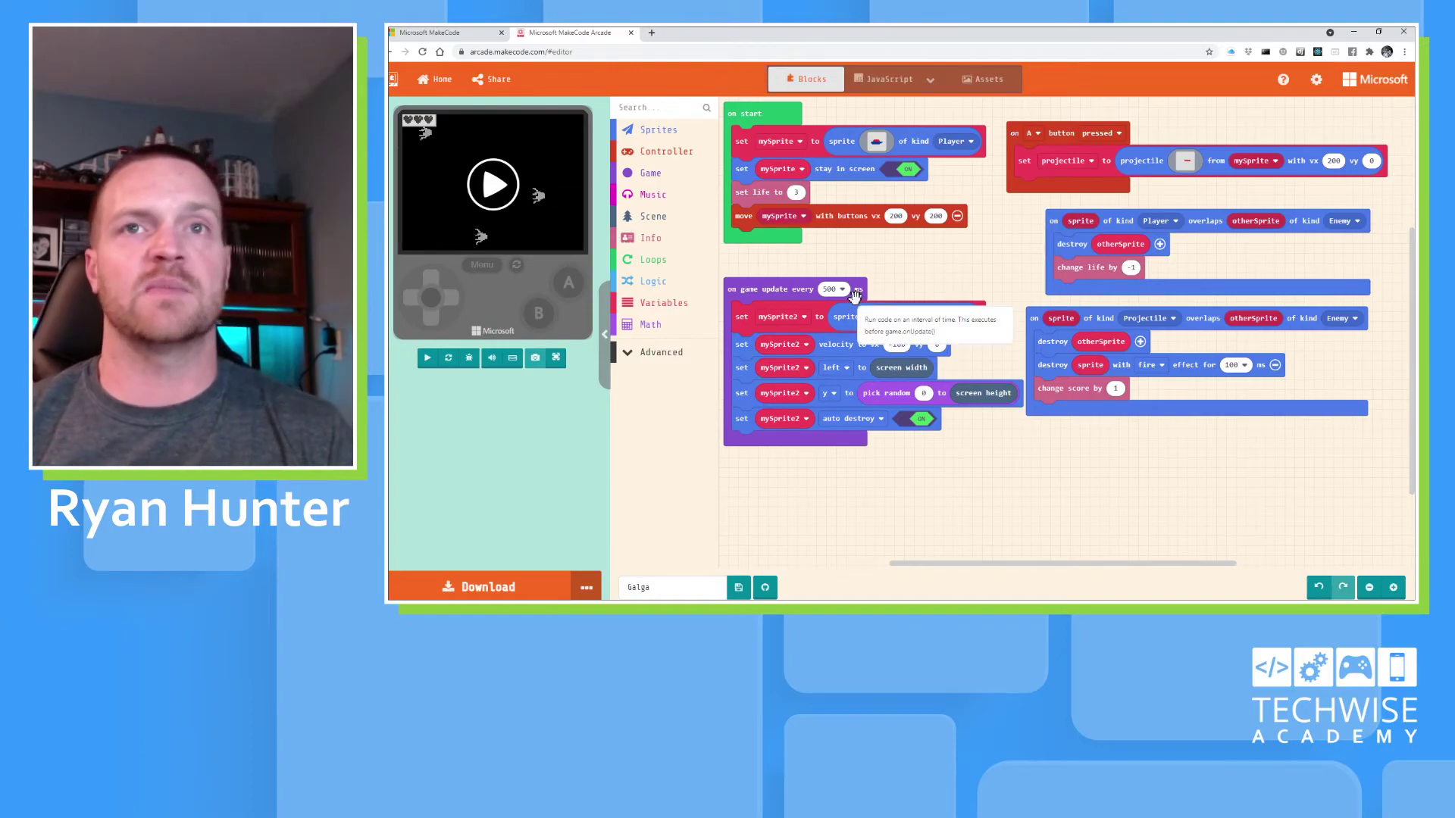